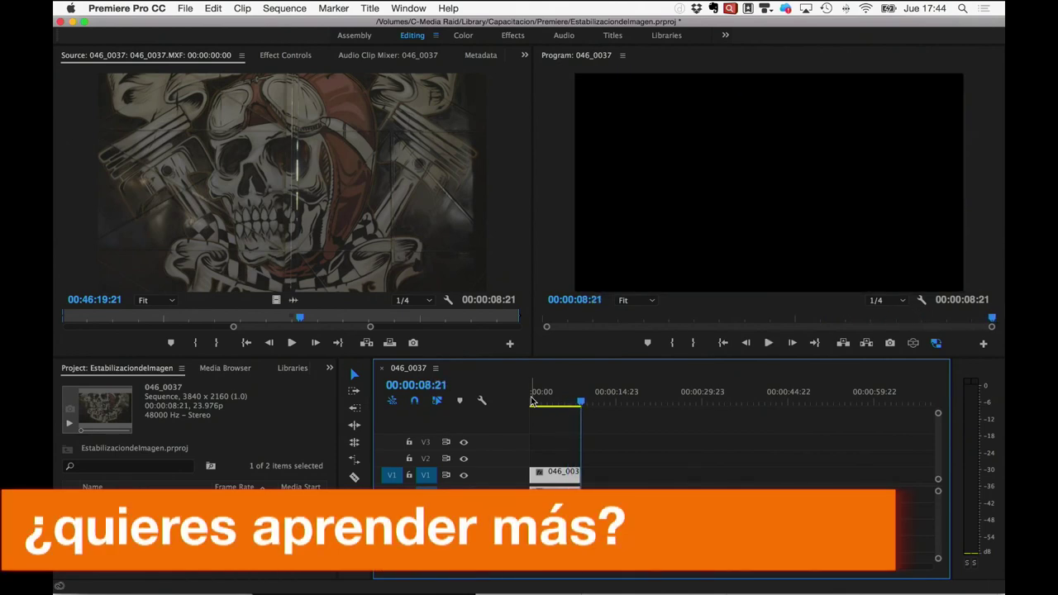
Filter the Effects panel by 'warp' and drag Warp Stabilizer onto the 046_0037 clip on V1.
left_click(328, 371)
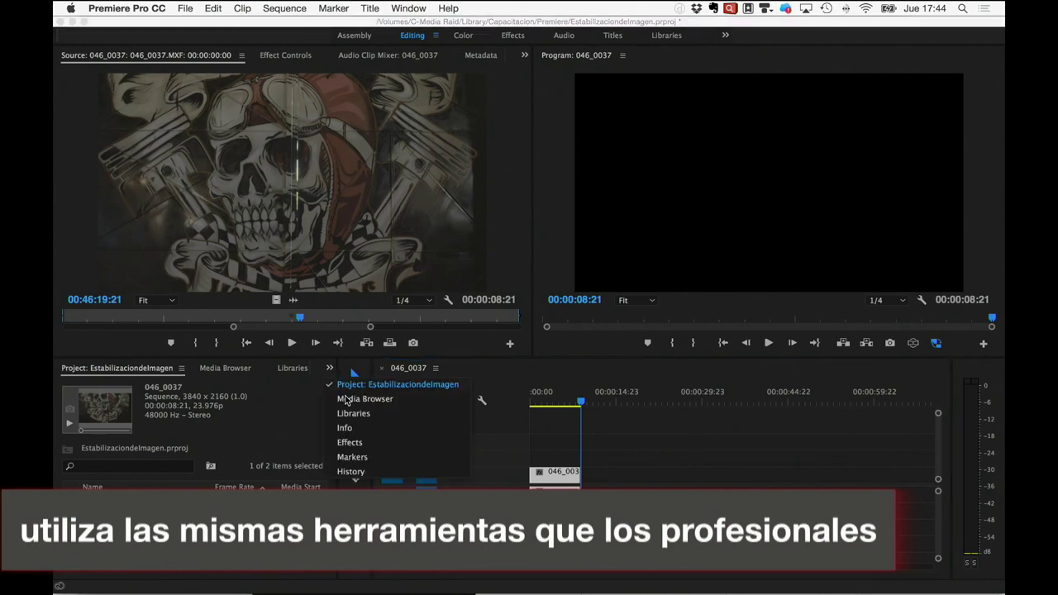
left_click(350, 443)
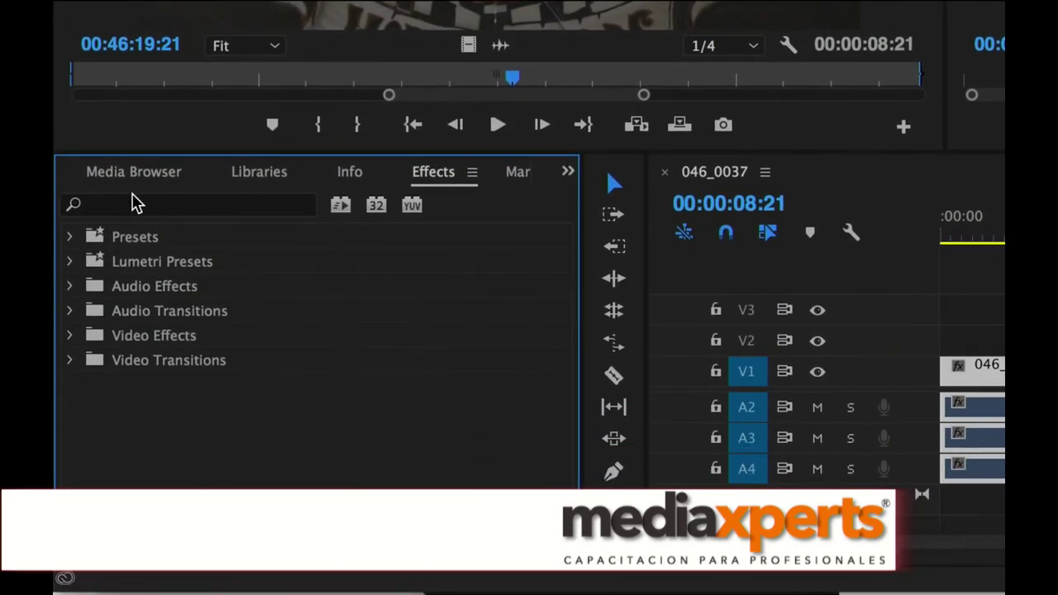
left_click(136, 206)
type("wa")
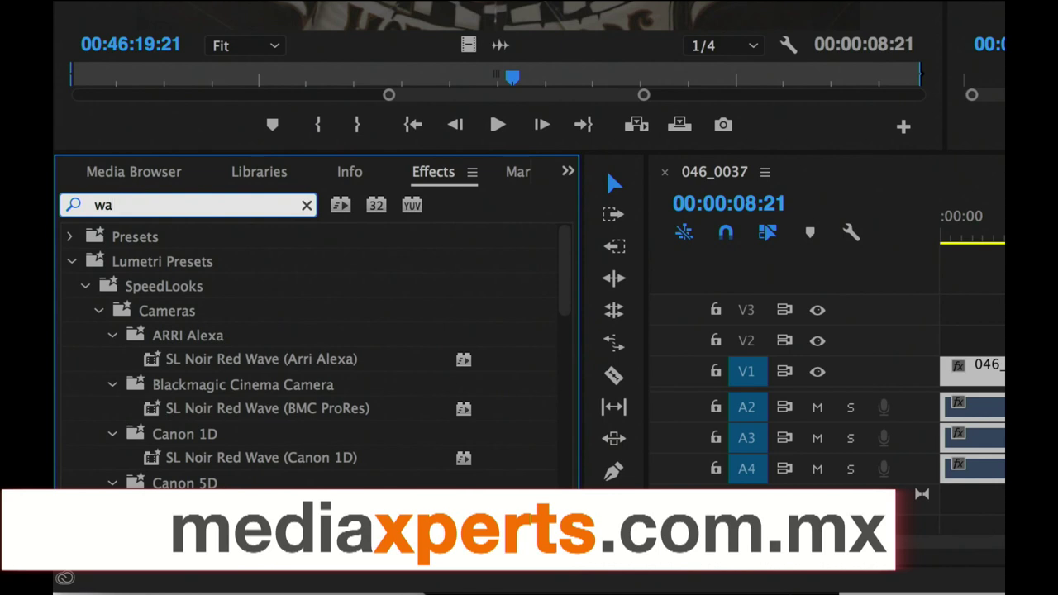
type("rp")
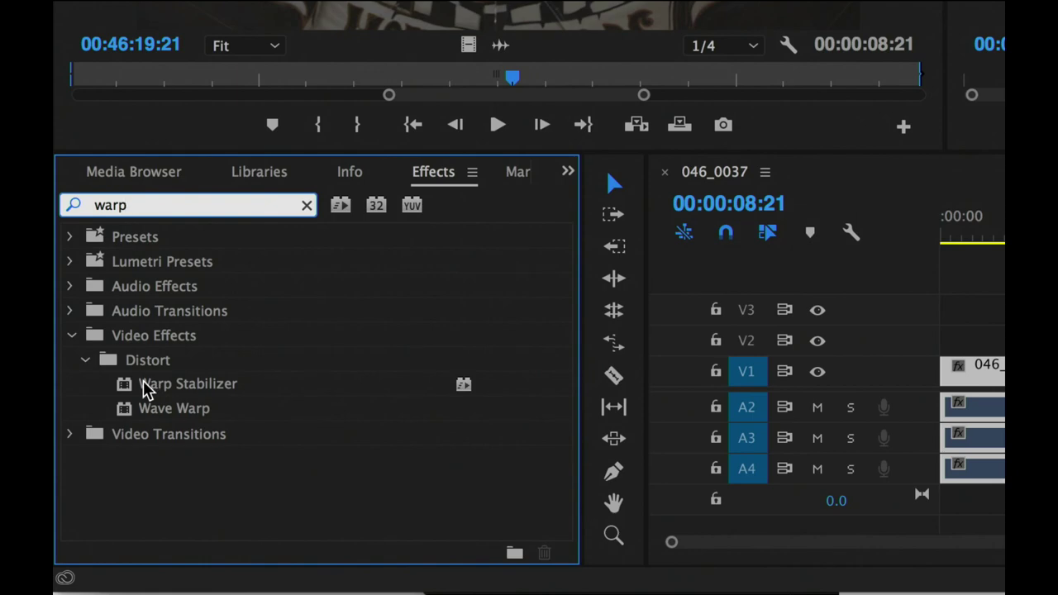
left_click_drag(147, 390, 963, 366)
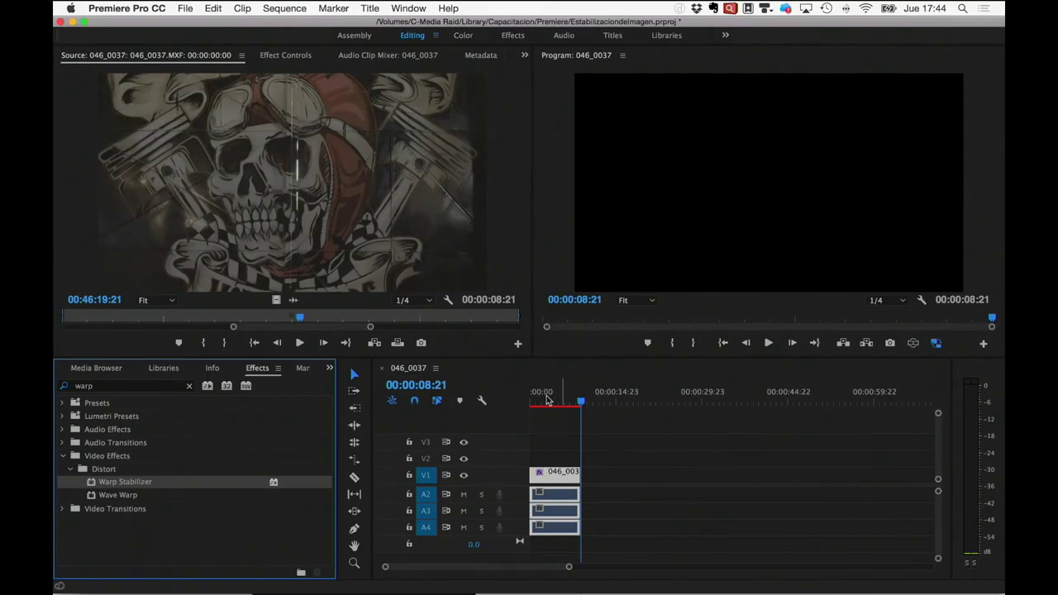
Move the playhead to 00:00:02:05 and load 046_0037 into the Source monitor.
left_click(544, 400)
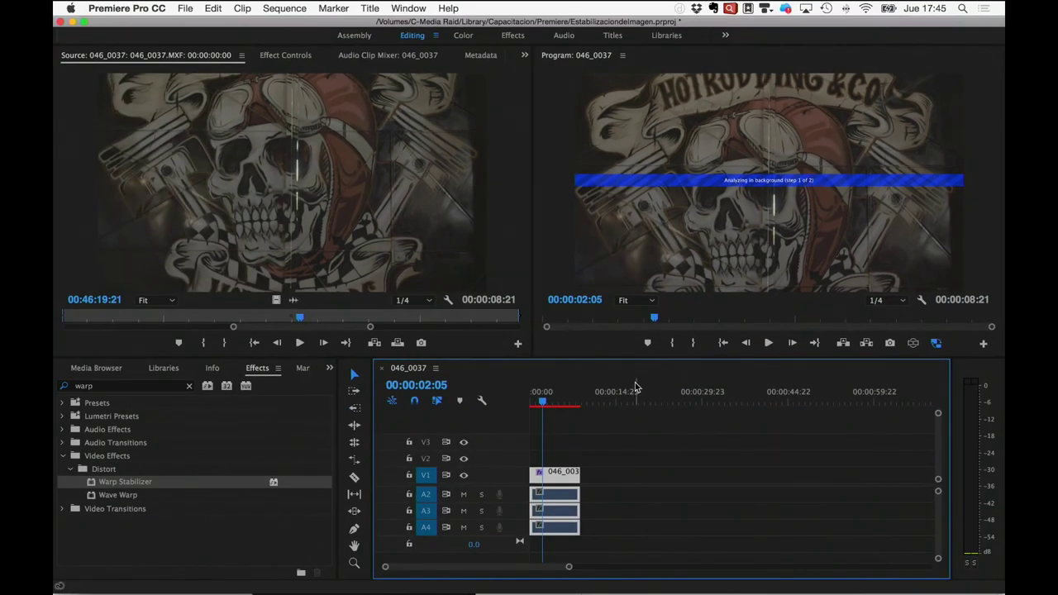
double_click(561, 478)
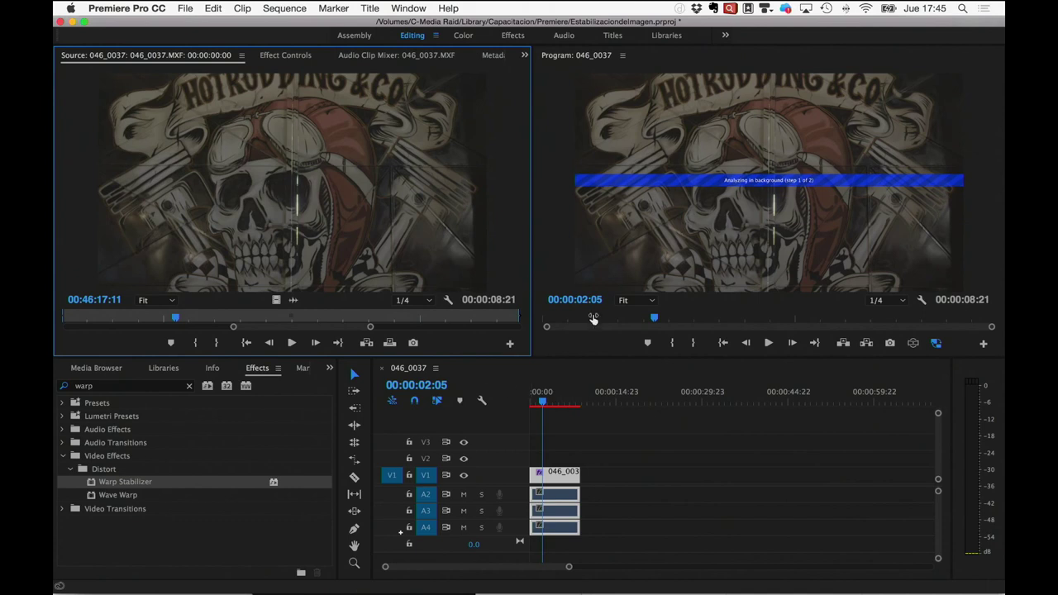
In Effect Controls, keep Warp Stabilizer's Result at Smooth Motion and Method at Subspace Warp.
left_click(304, 60)
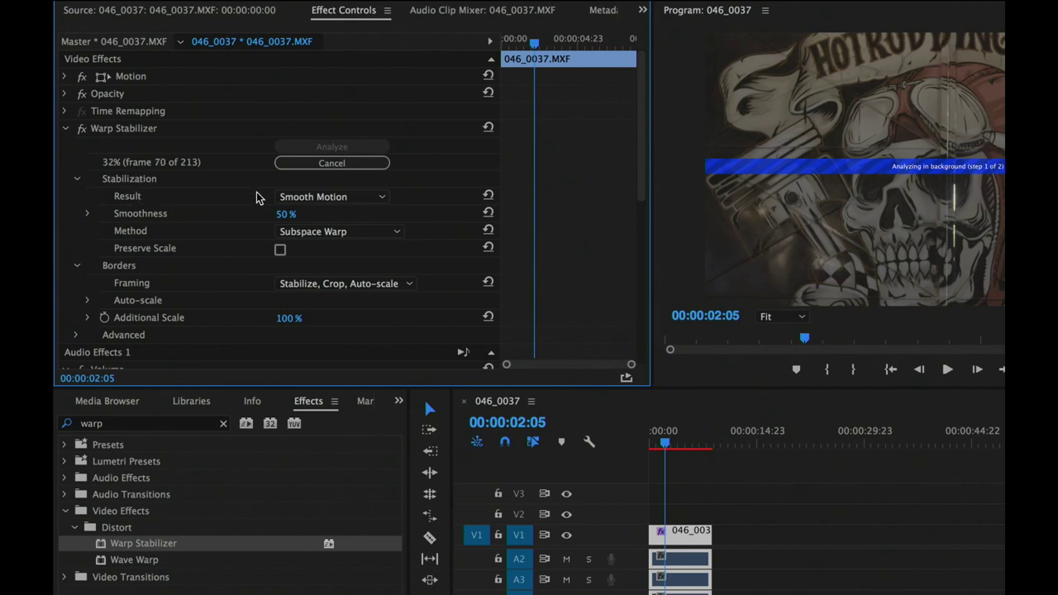
left_click(380, 197)
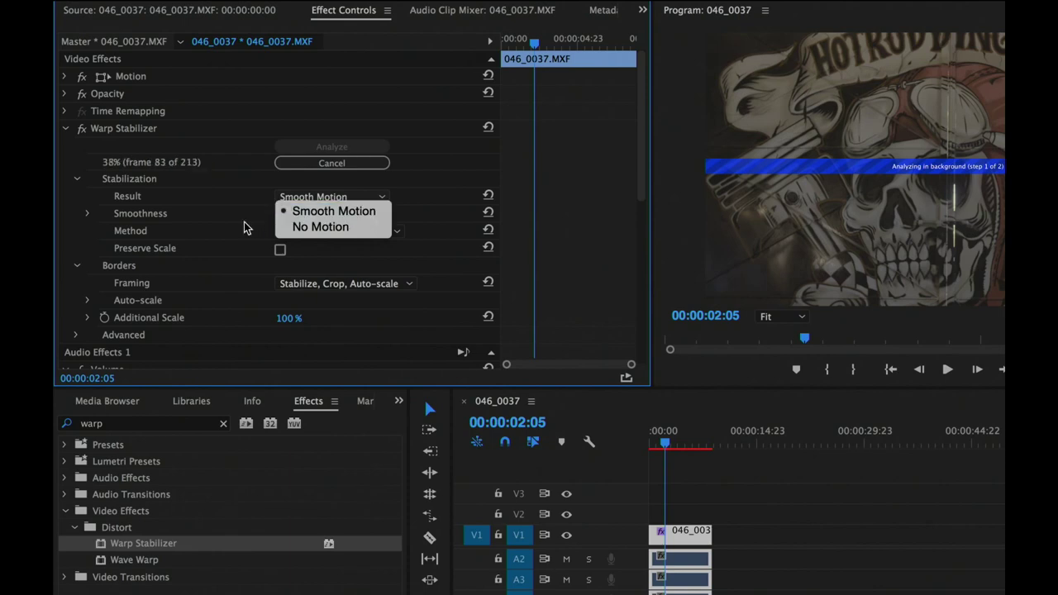
left_click(216, 213)
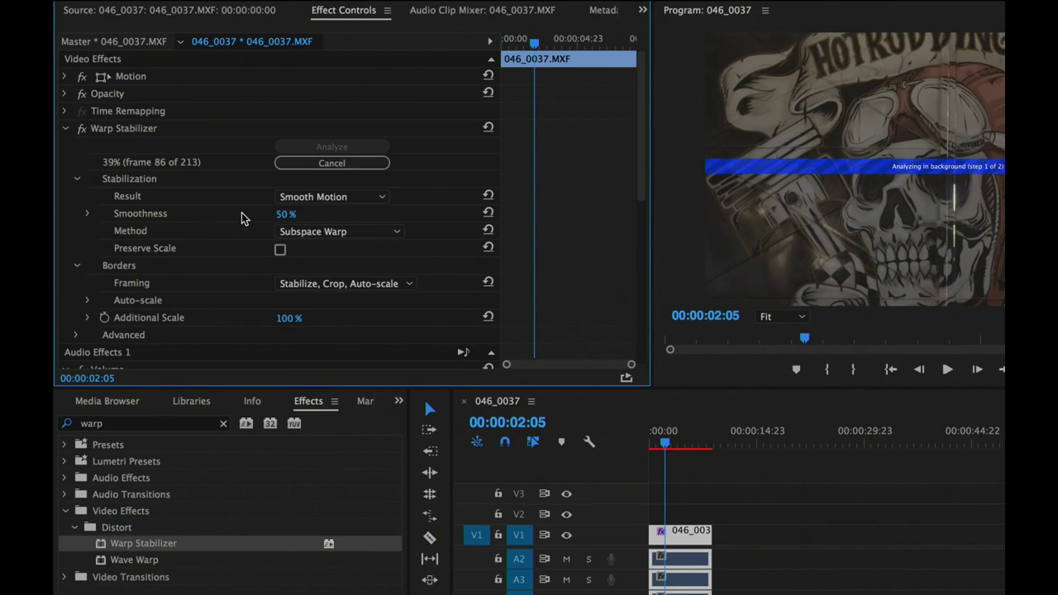
left_click(295, 235)
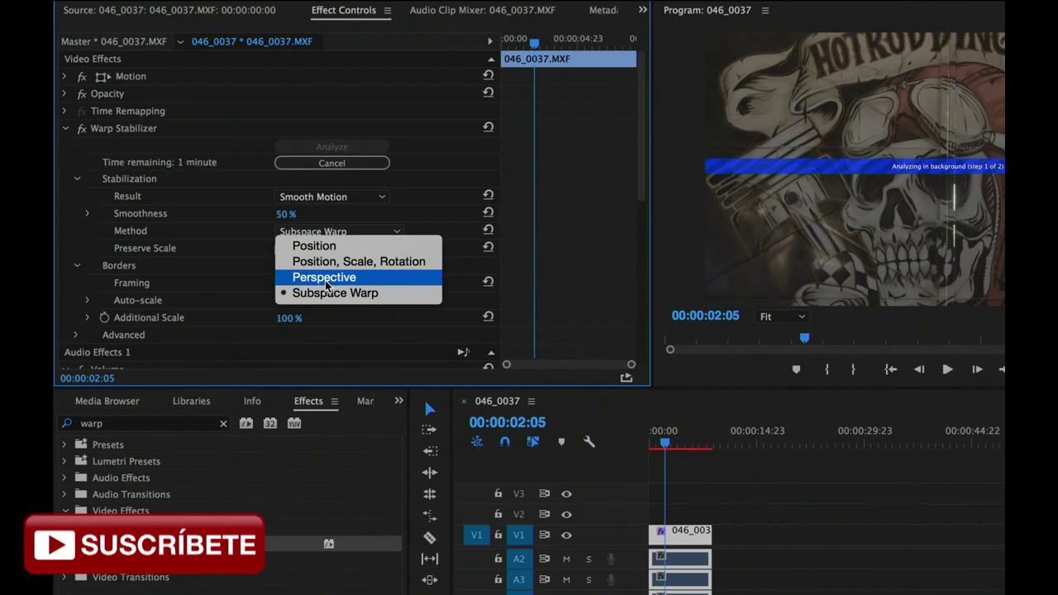
left_click(230, 242)
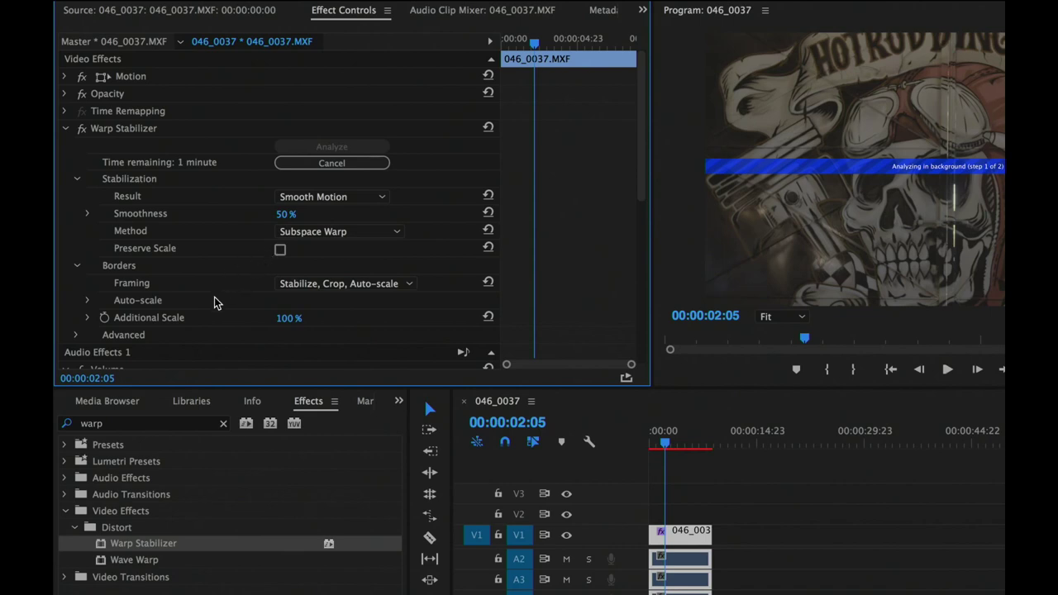
Leave Framing at Stabilize, Crop, Auto-scale and expand the Advanced options.
left_click(314, 285)
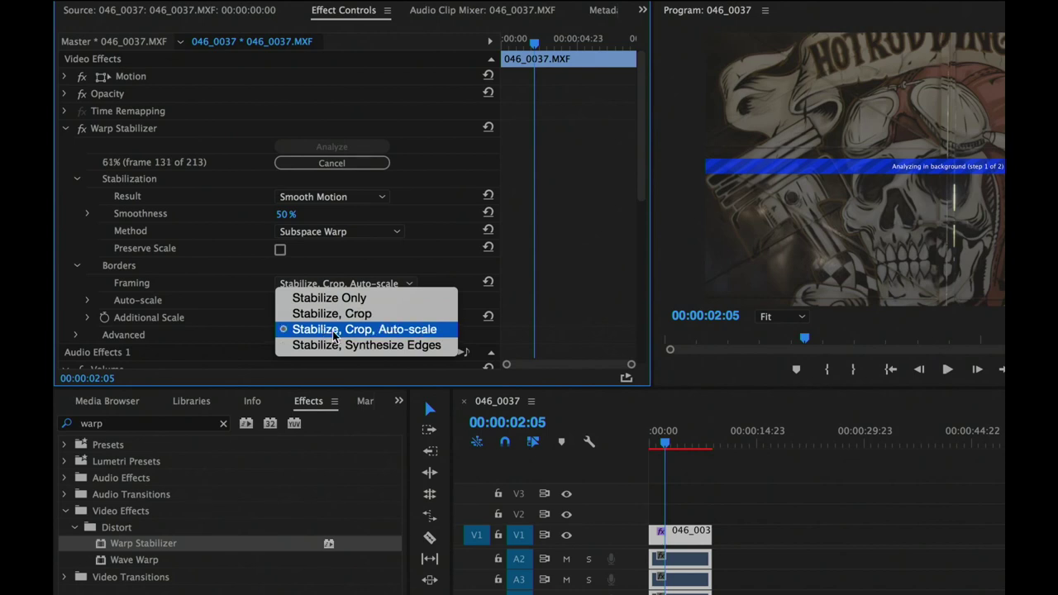
left_click(215, 296)
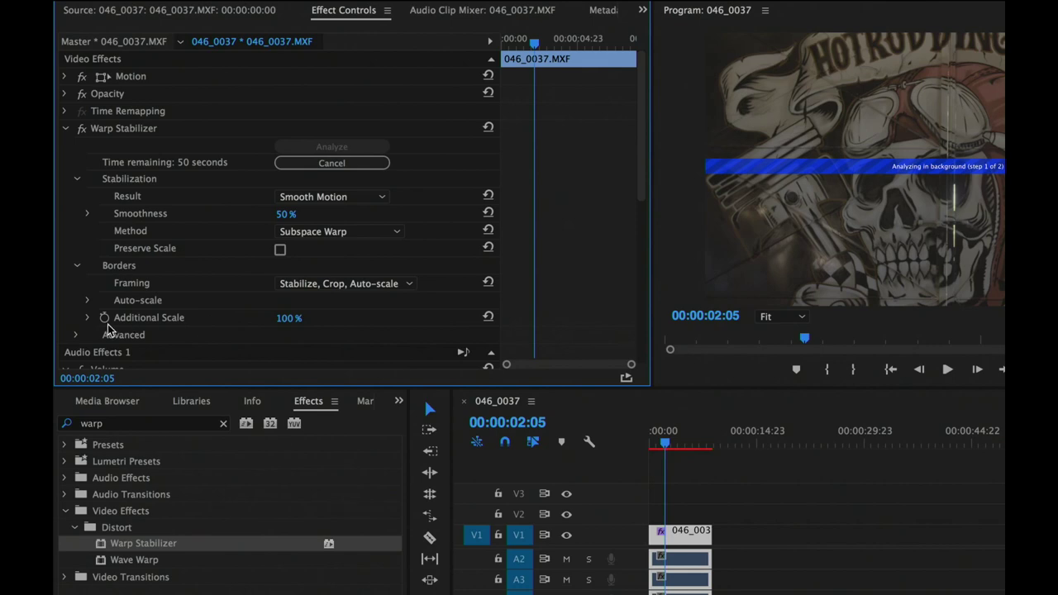
left_click(76, 337)
scroll(198, 299, "down", 2)
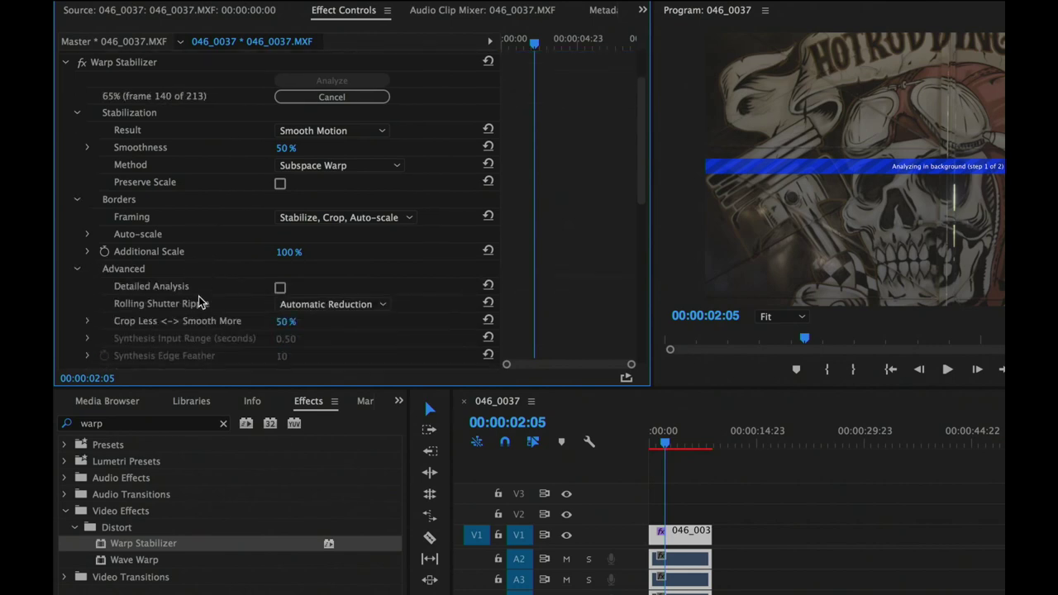
Keep Rolling Shutter Ripple at Automatic Reduction and collapse Advanced while the analysis completes.
scroll(200, 299, "down", 2)
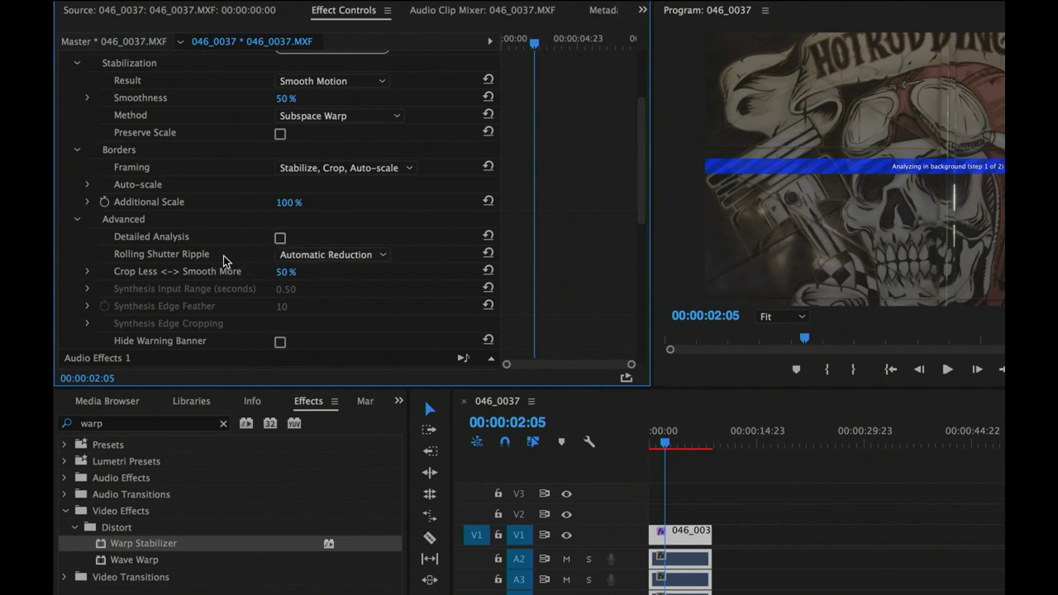
left_click(309, 258)
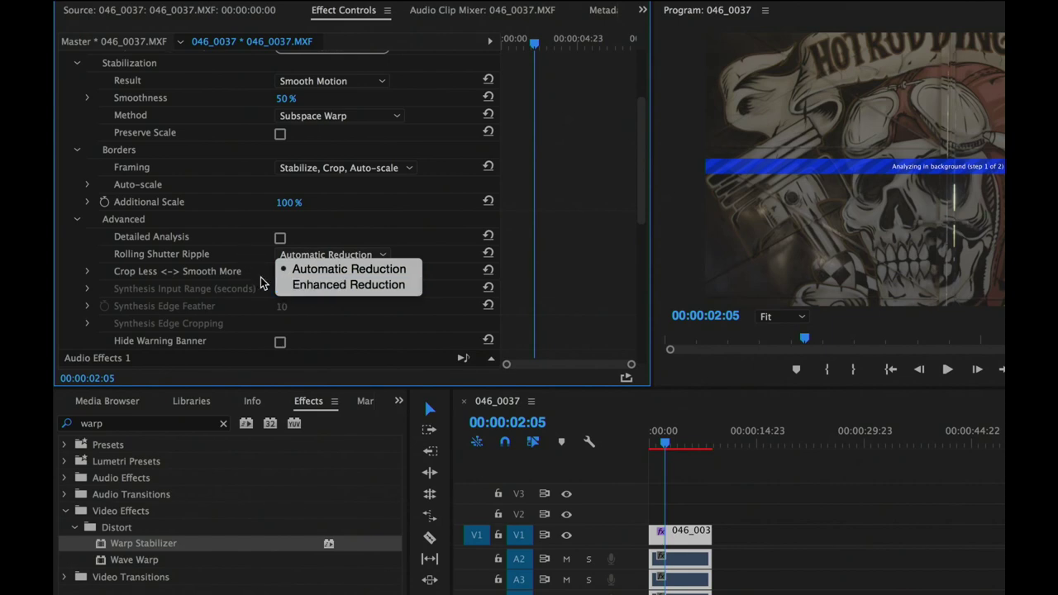
left_click(246, 245)
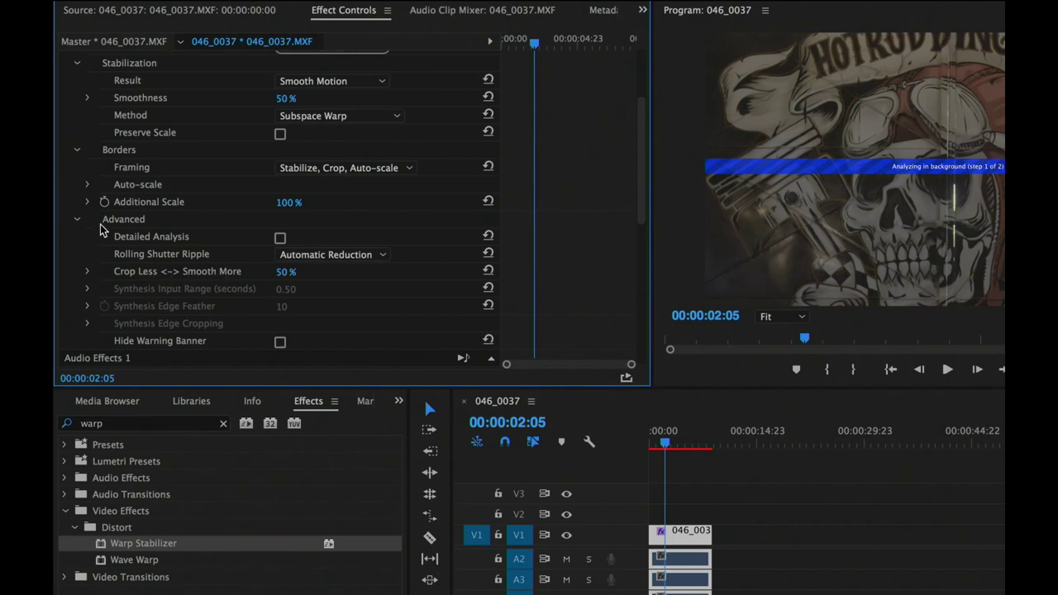
left_click(77, 219)
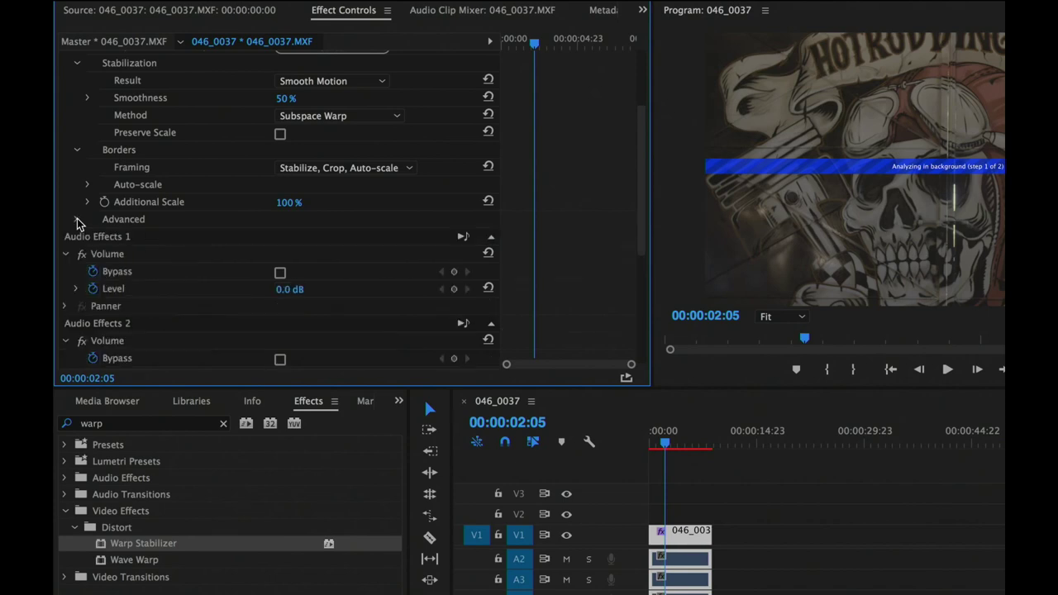
scroll(188, 216, "up", 2)
scroll(188, 216, "up", 2)
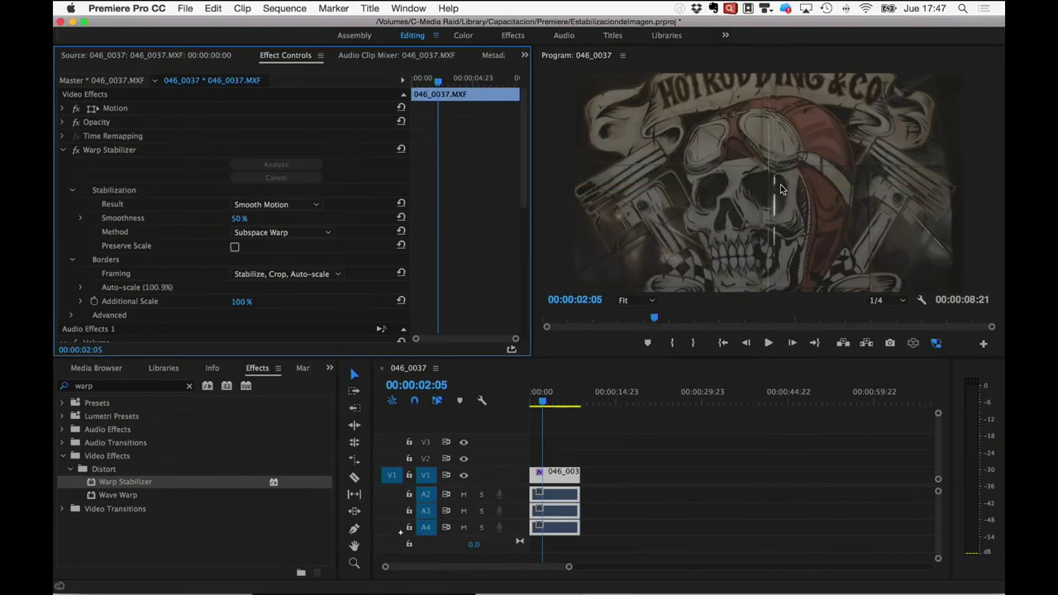
Replay 046_0037 from its start, then change the Warp Stabilizer Result to No Motion.
left_click_drag(546, 401, 521, 402)
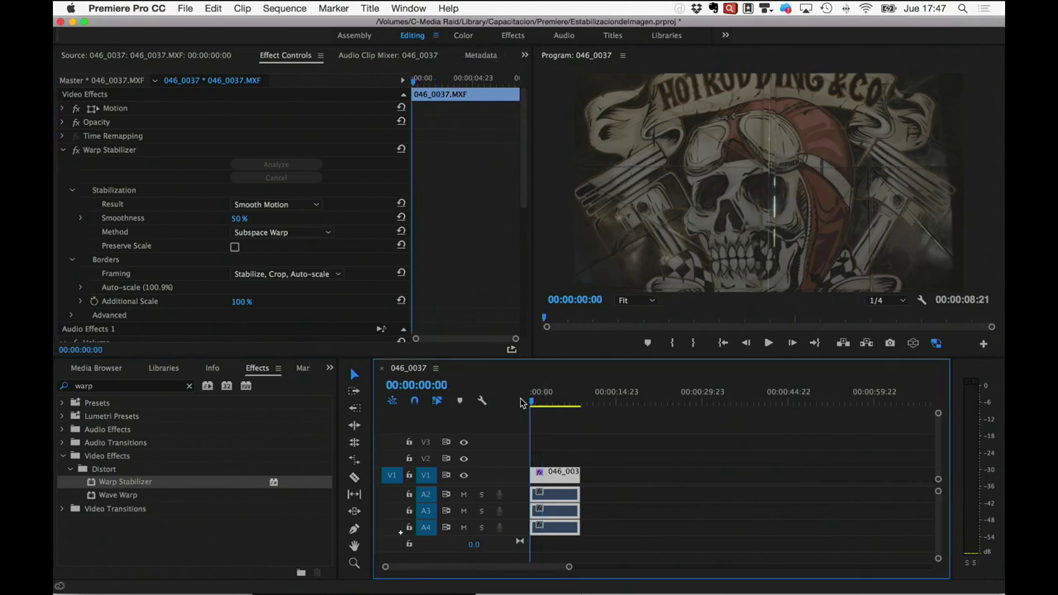
key("space")
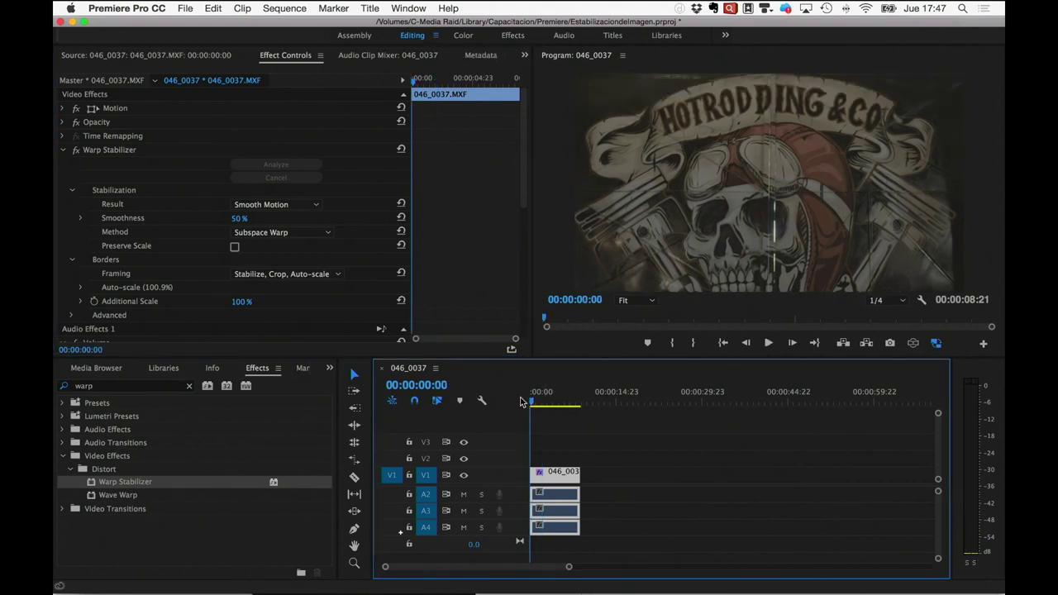
key("space")
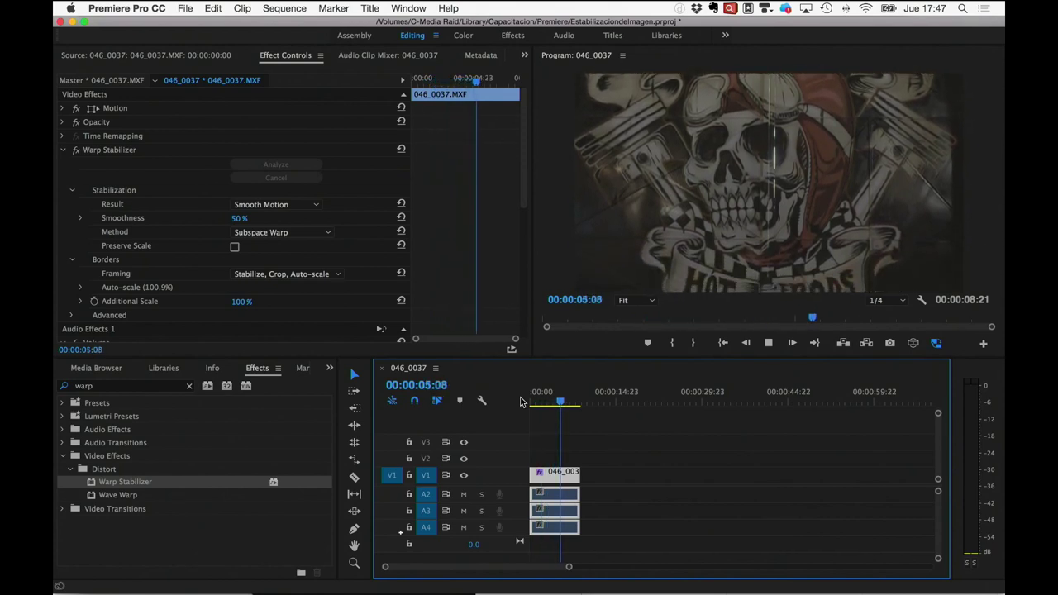
key("space")
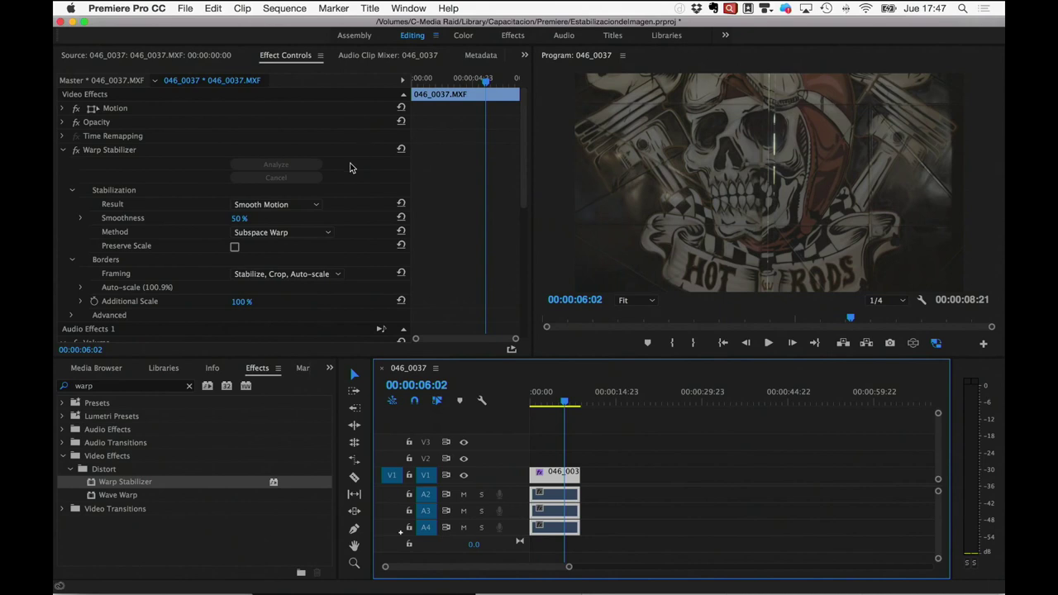
left_click(327, 205)
left_click(277, 224)
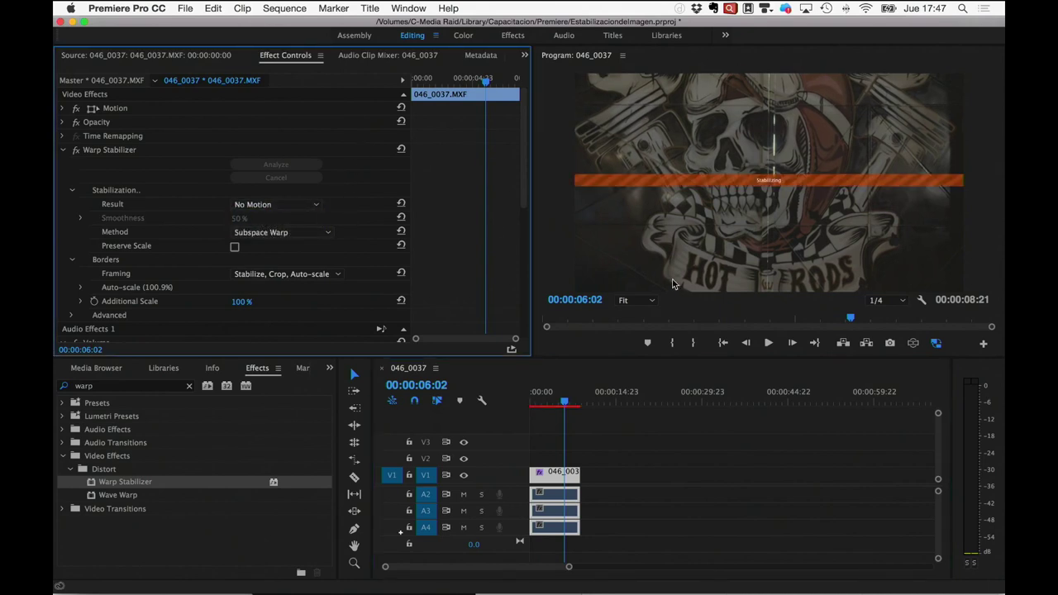
Play the clip from the start to preview the No Motion result.
left_click_drag(565, 399, 506, 406)
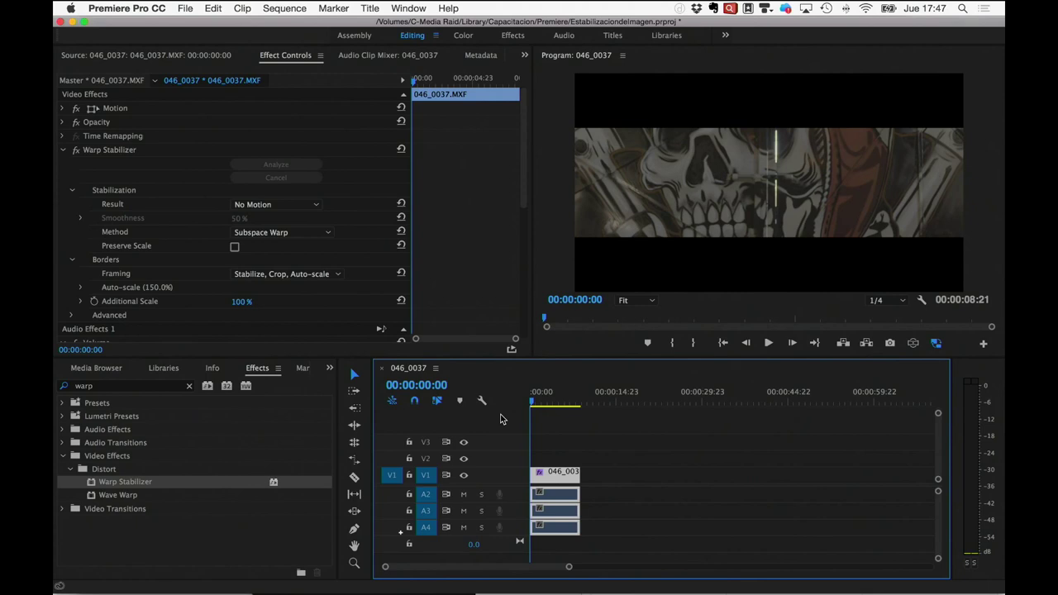
key("space")
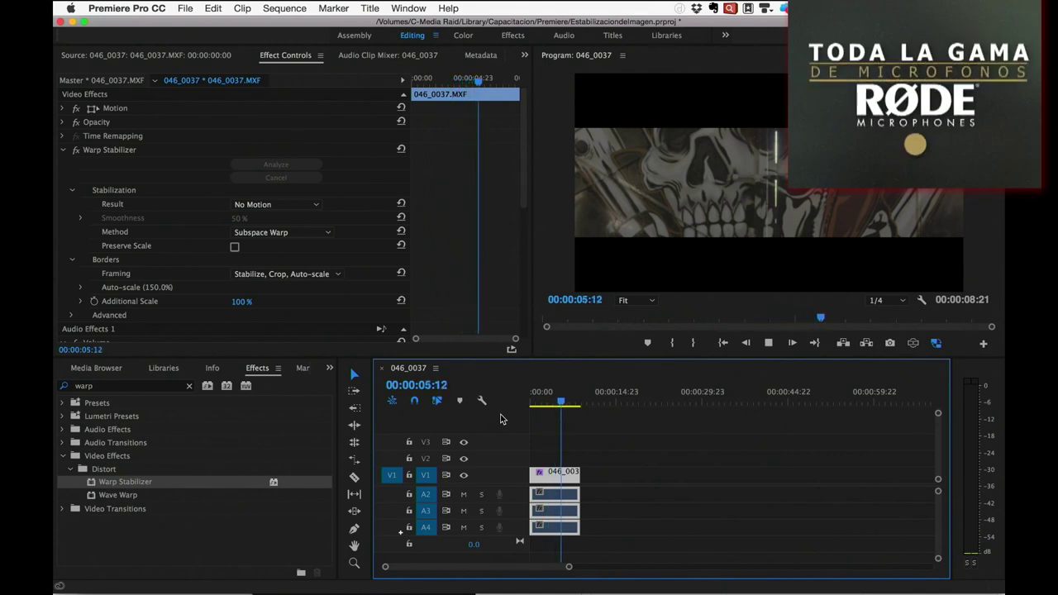
key("space")
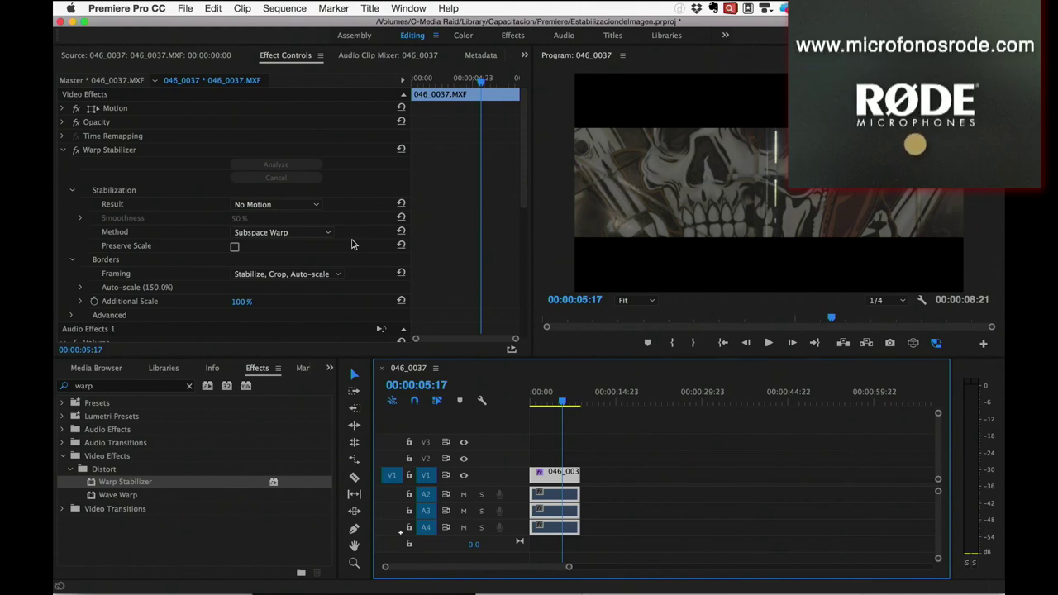
Return the Result to Smooth Motion and replay the clip from the beginning.
left_click(298, 205)
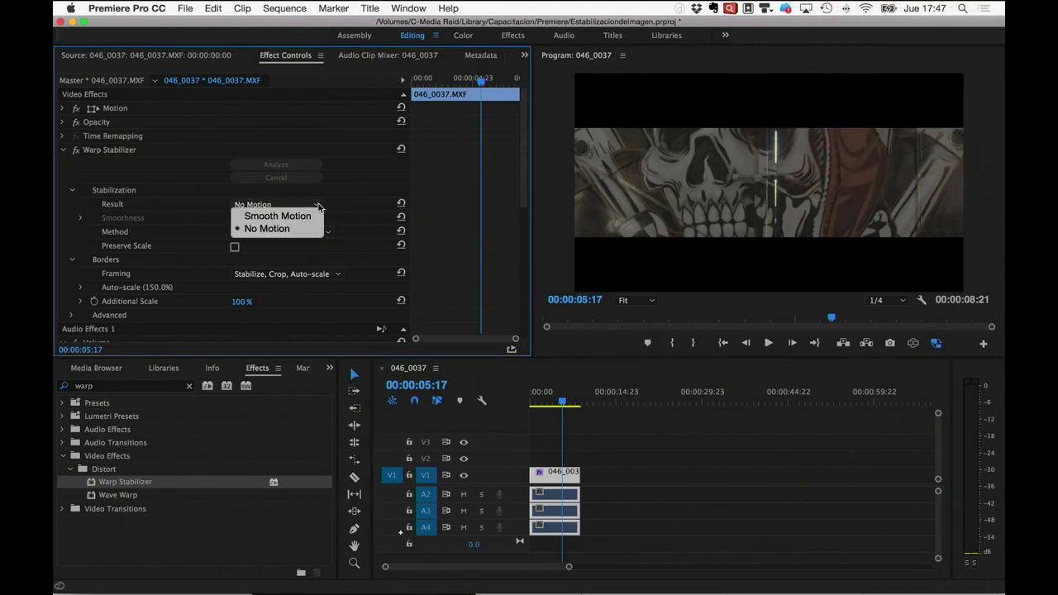
left_click(301, 220)
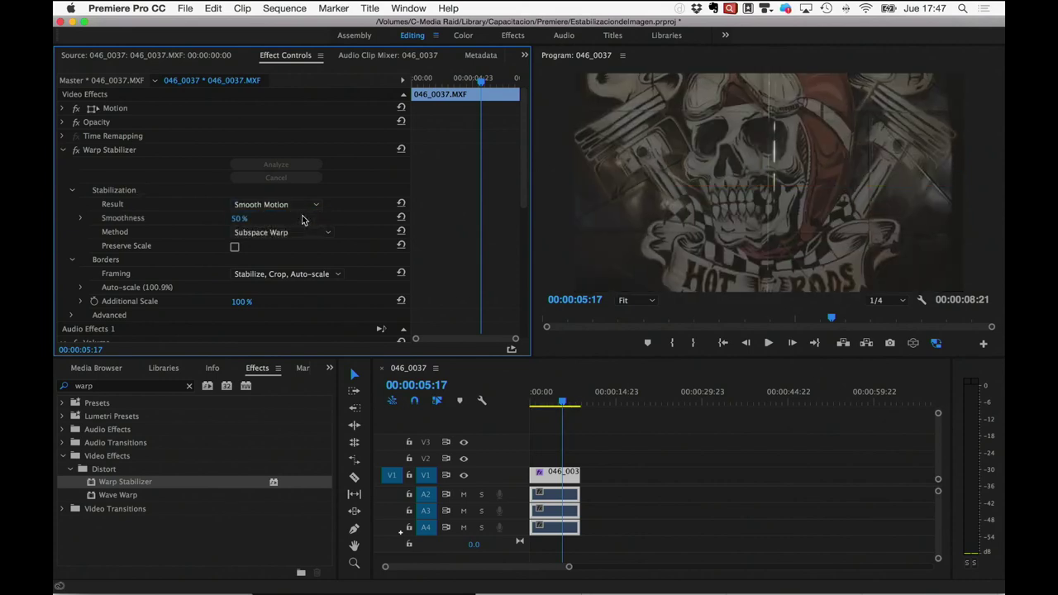
left_click(560, 398)
key("Home")
key("space")
key("space")
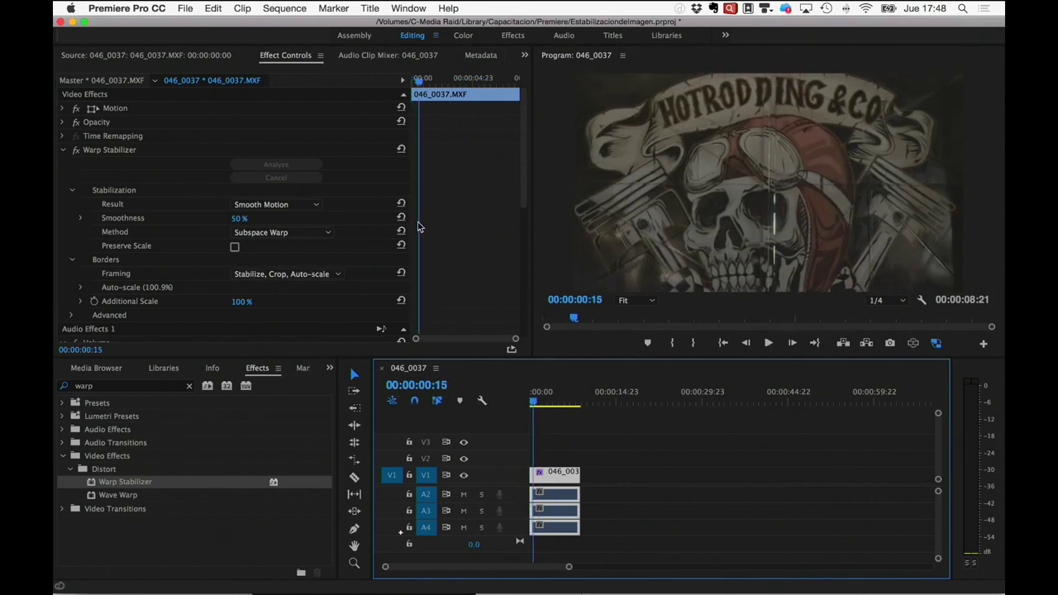
Set Framing to Stabilize Only, then play 046_0037 from the start to 00:00:08:00.
left_click(300, 275)
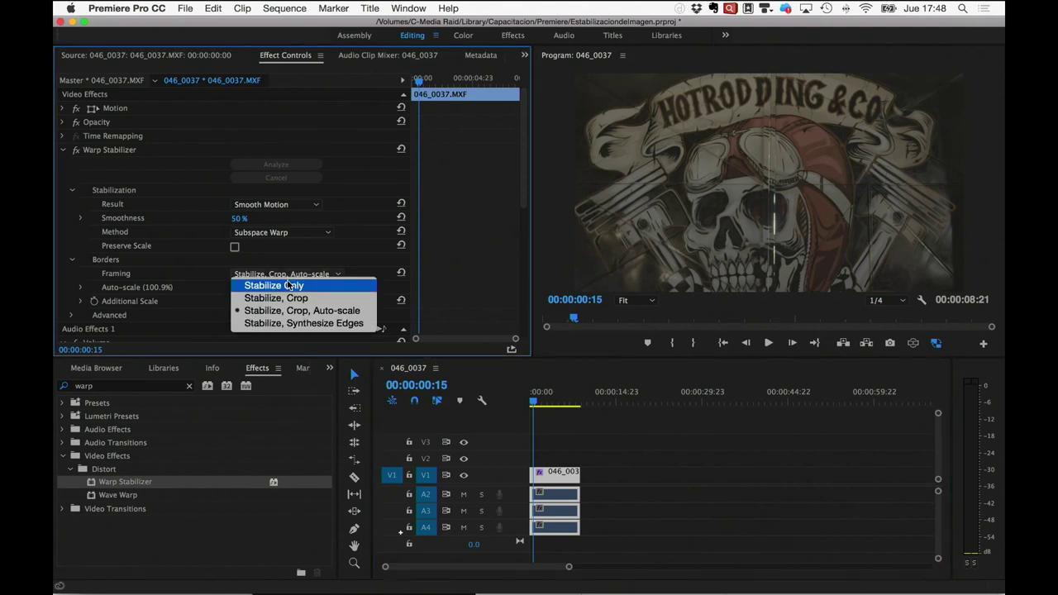
left_click(288, 285)
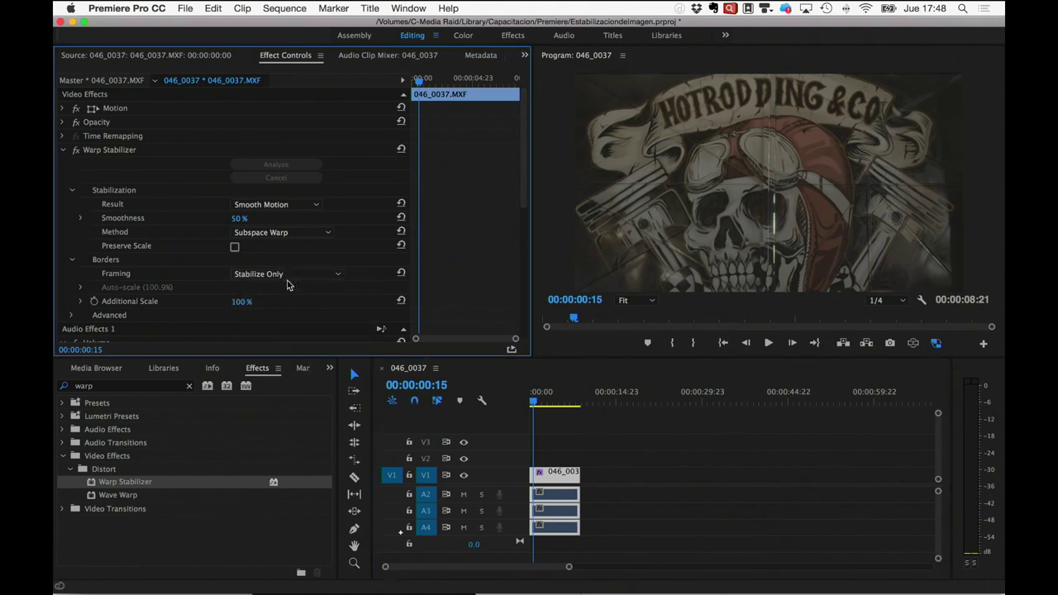
left_click(514, 402)
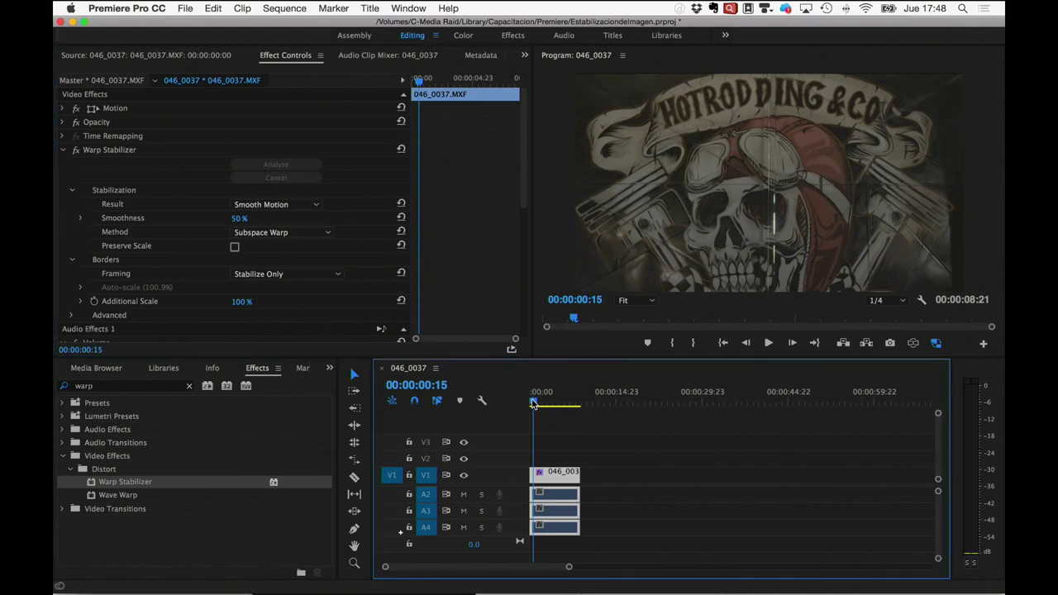
key("Home")
key("space")
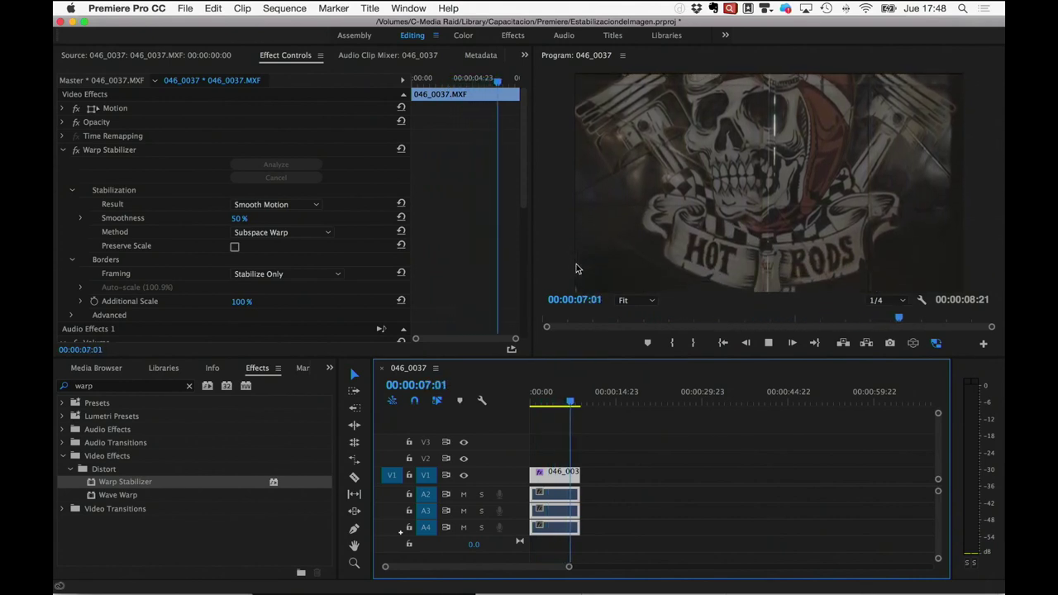
key("space")
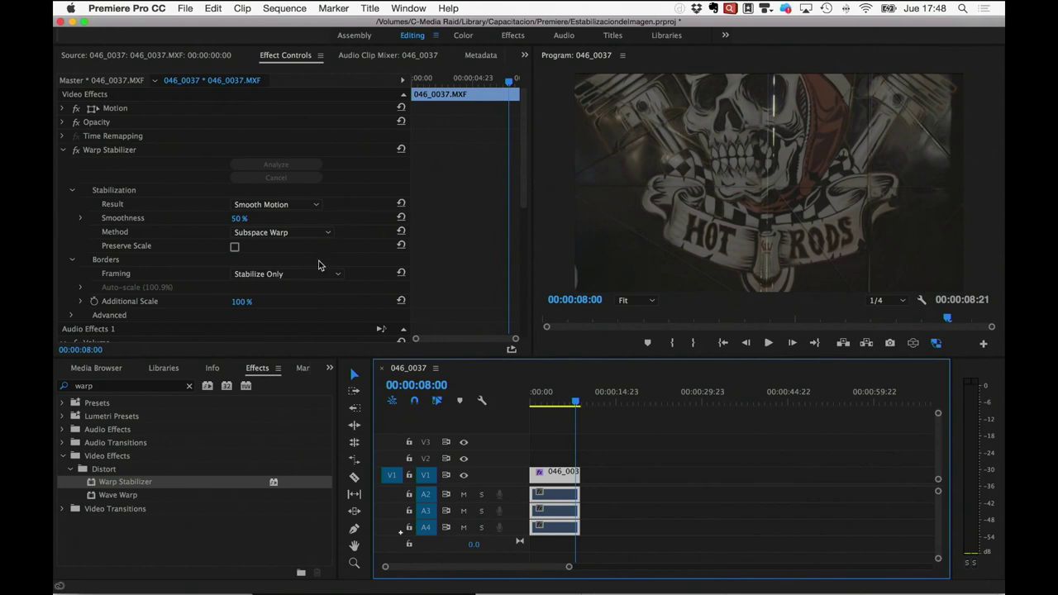
left_click(314, 275)
left_click(307, 311)
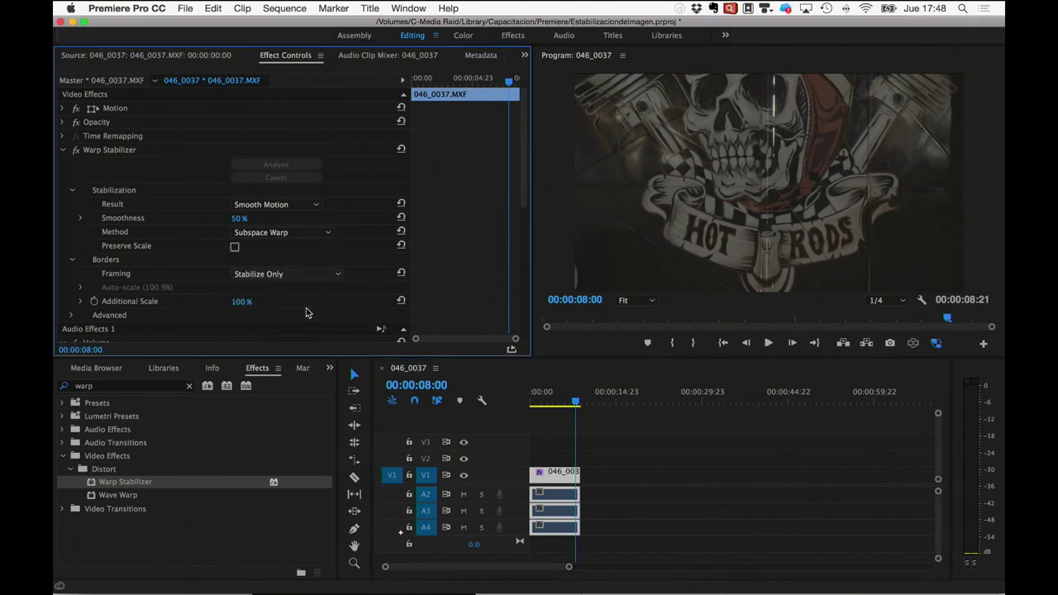